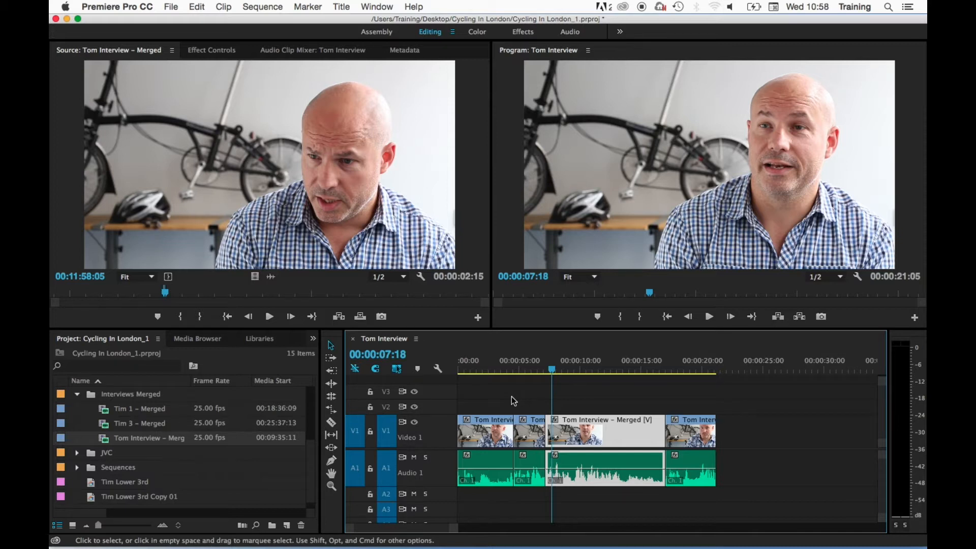
Step the playhead through the sequence's edit points, forward to the last one and back to the first frame
left_click_drag(516, 366, 544, 371)
left_click(538, 368)
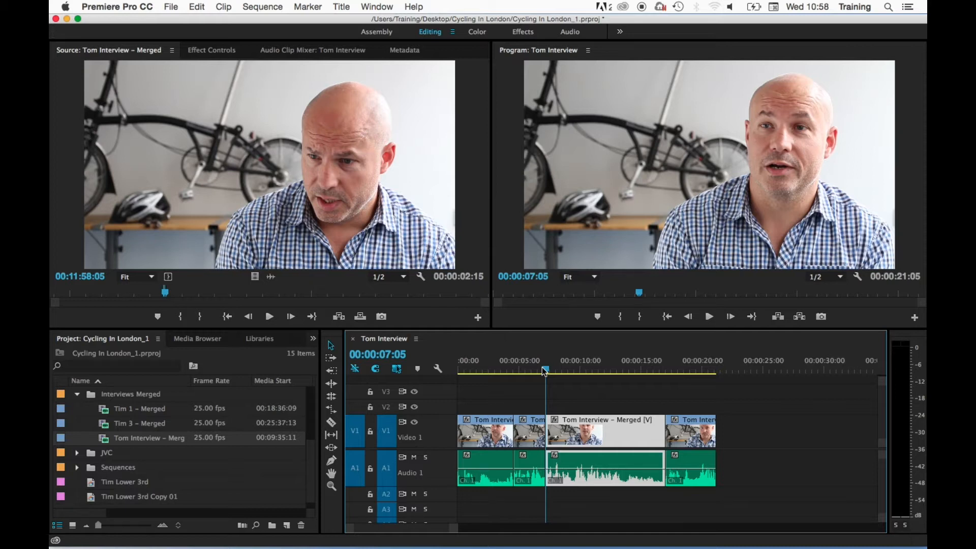
key("Down")
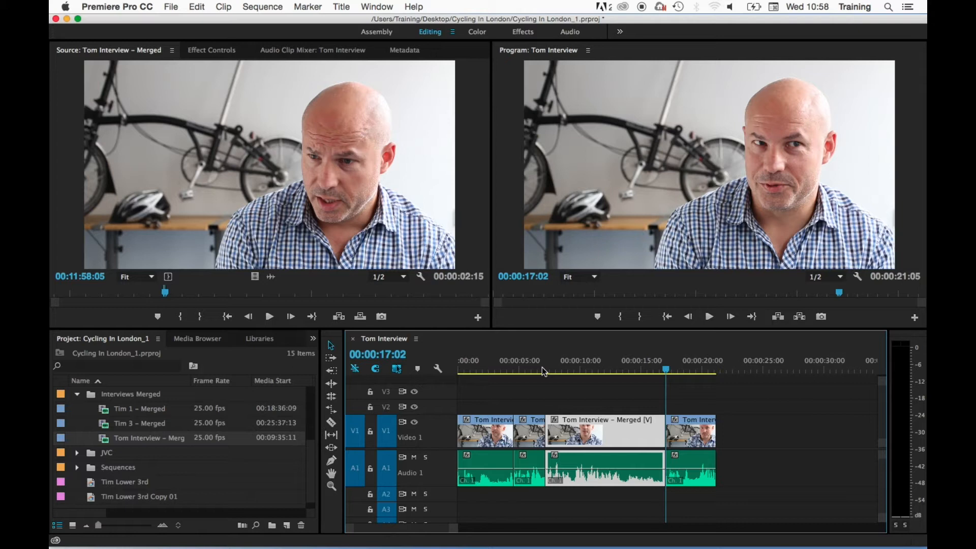
key("Down")
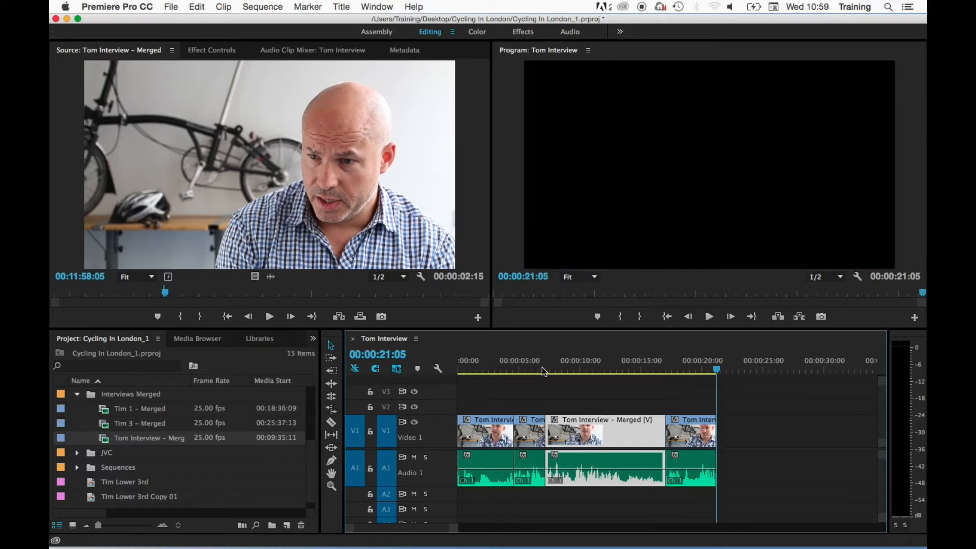
key("Up")
key("Up")
key("Up")
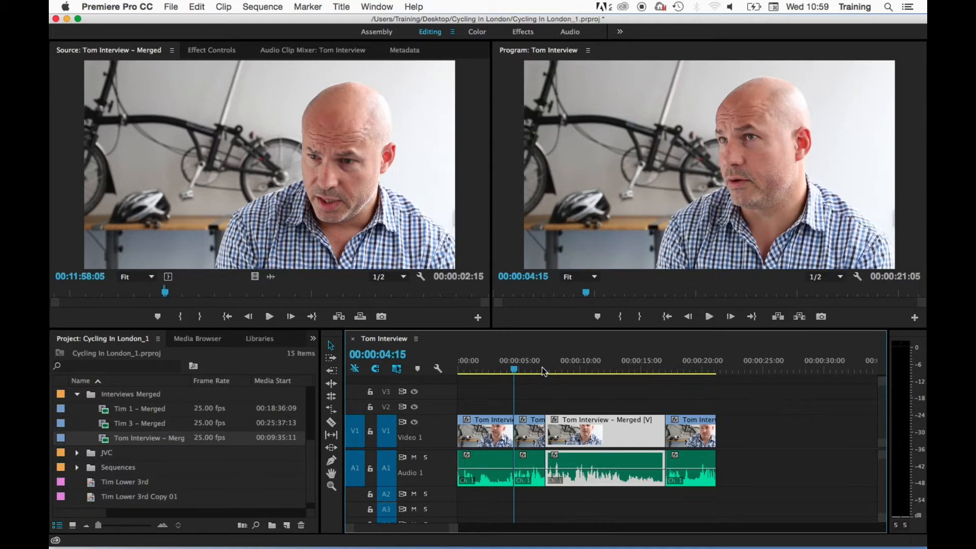
key("Up")
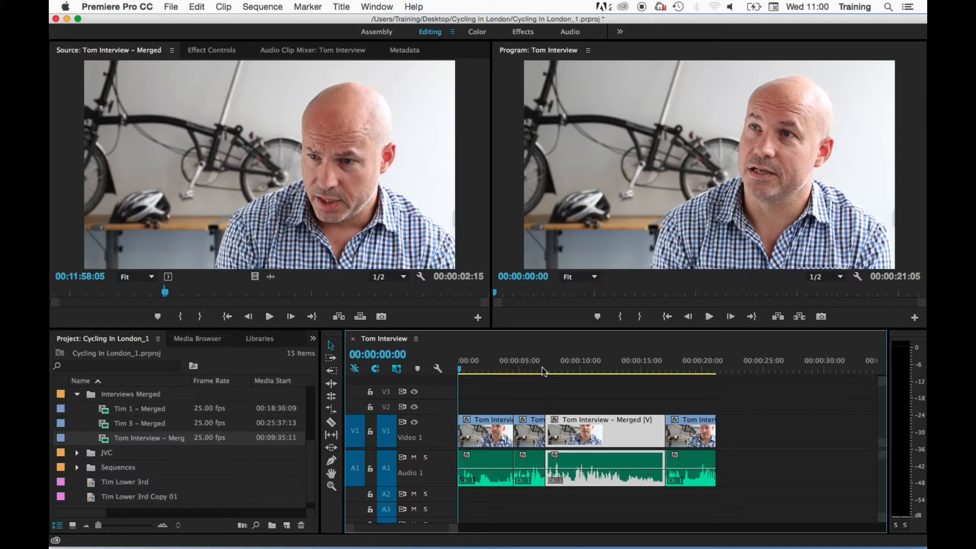
Jump the playhead back and forth between the end and the start of the sequence, finishing at the start
key("End")
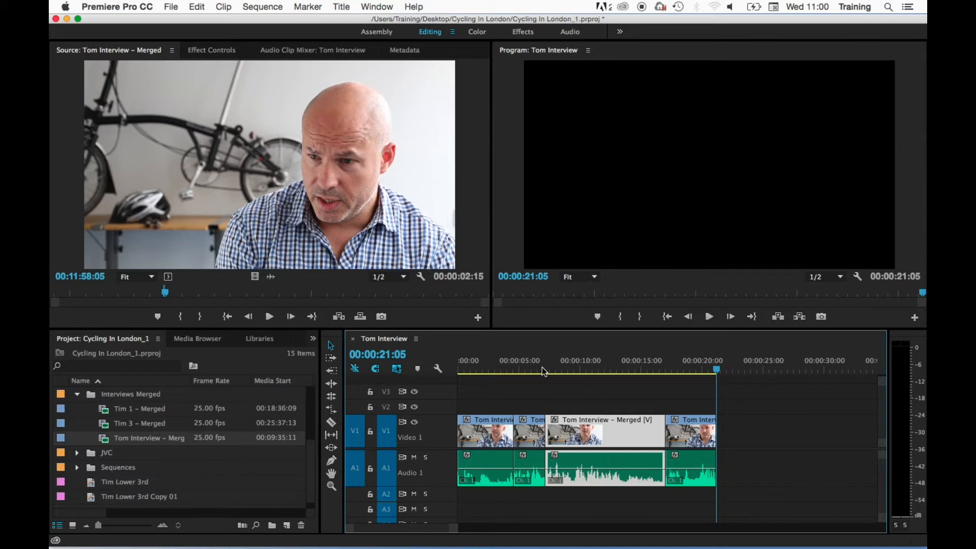
key("Home")
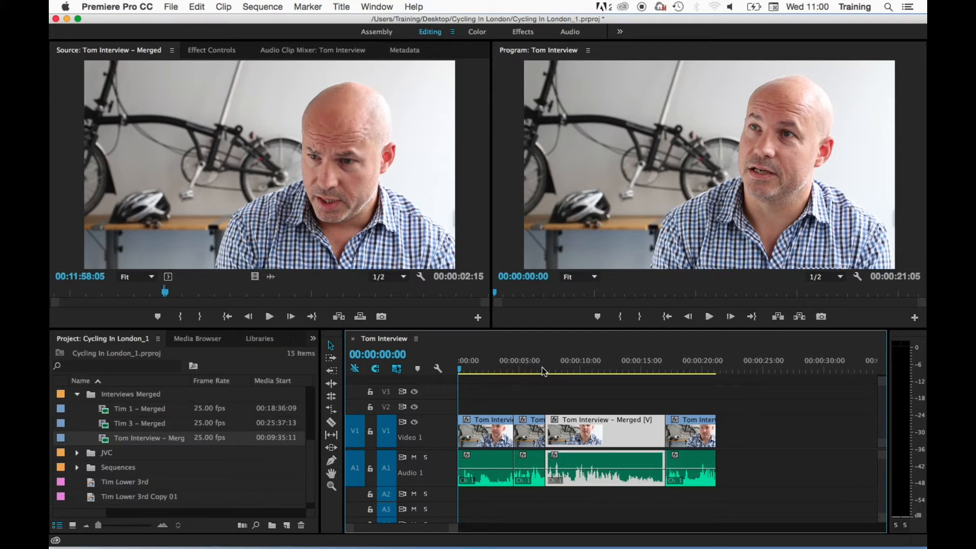
key("End")
key("Home")
key("End")
key("Home")
Insert the marked source clip at the sequence's first edit point, 00:00:04:15, pushing the following clips along
key("Down")
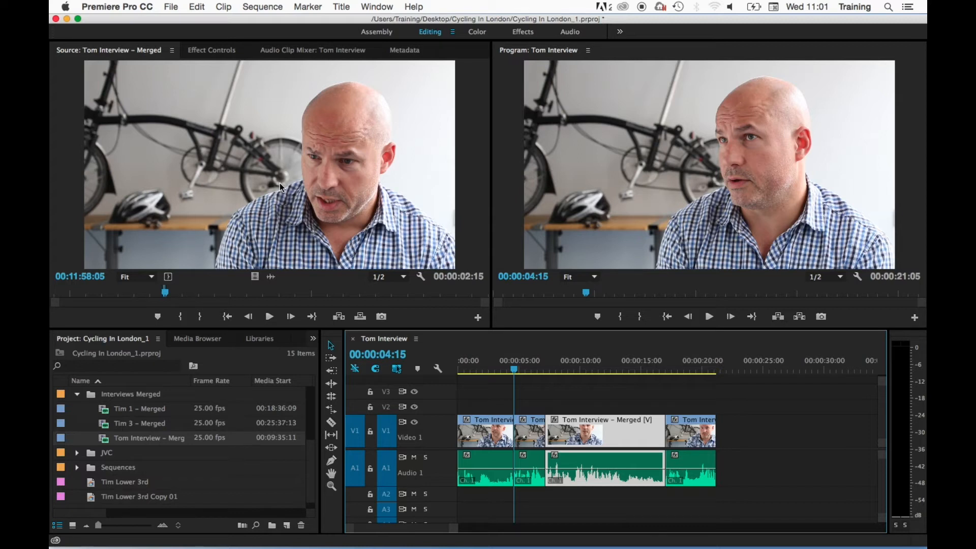
left_click_drag(282, 160, 612, 102)
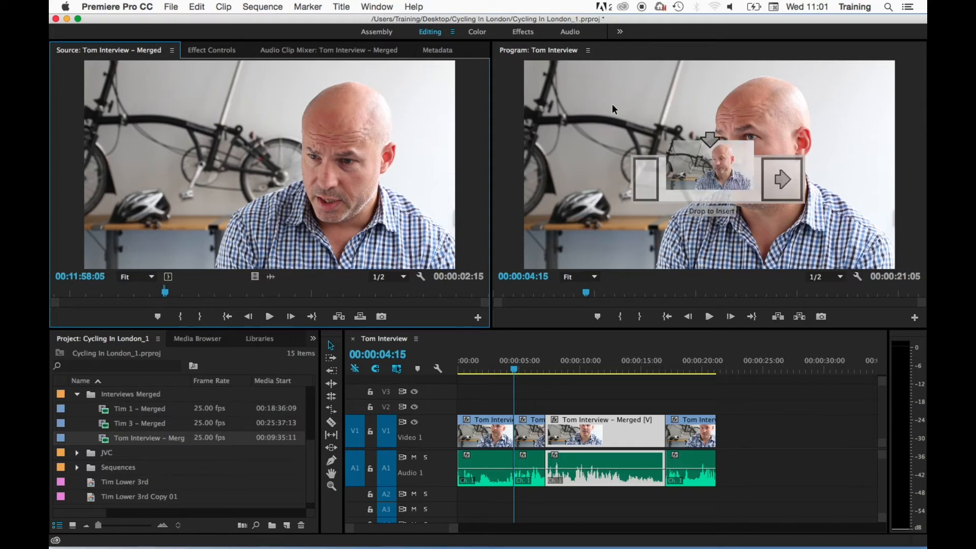
left_click_drag(612, 103, 612, 105)
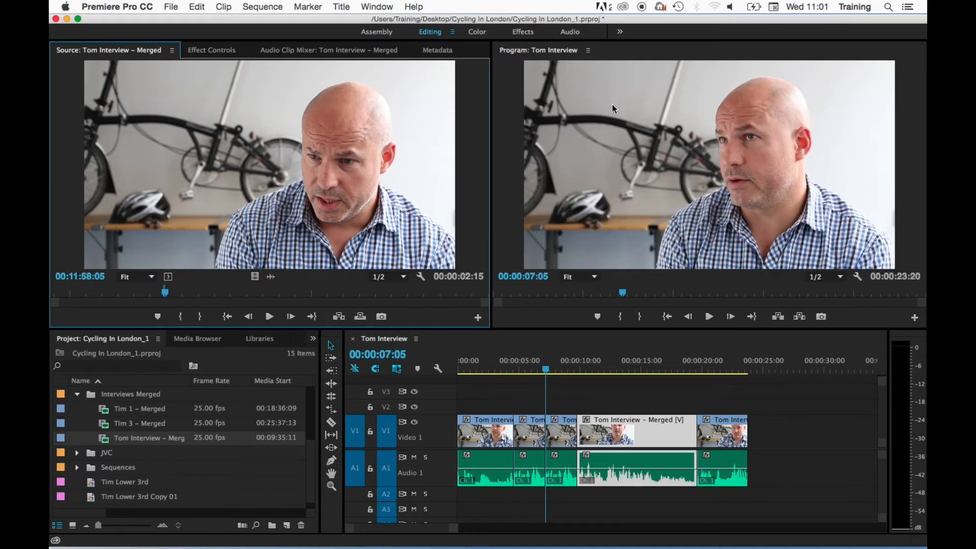
Move the playhead to the end of the sequence at 00:00:23:20 and add the source clip there as an overwrite edit
left_click(532, 411)
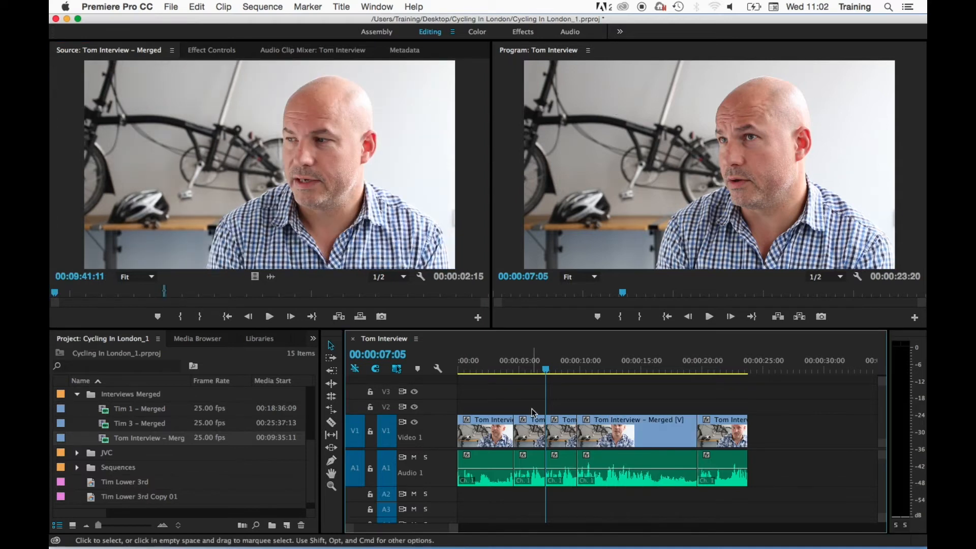
key("Down")
key("Down")
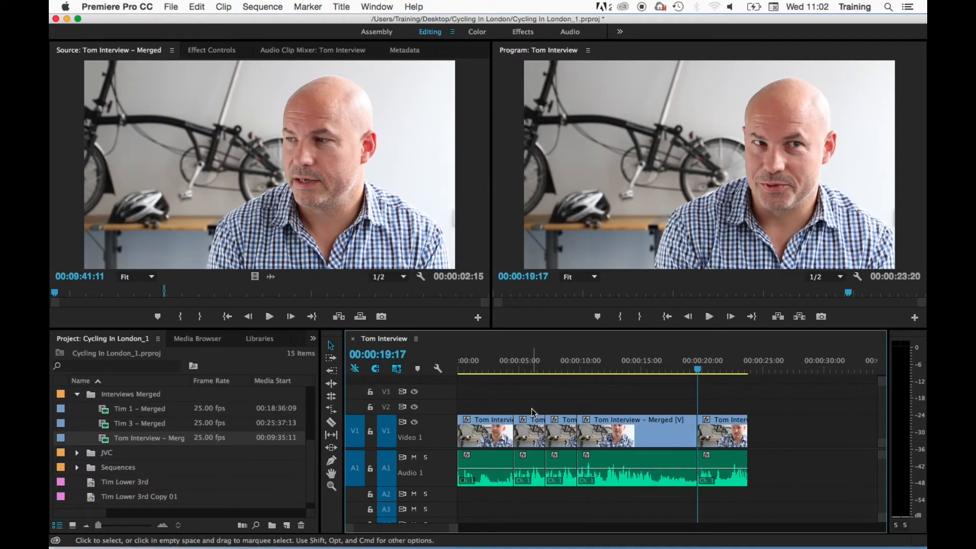
key("Down")
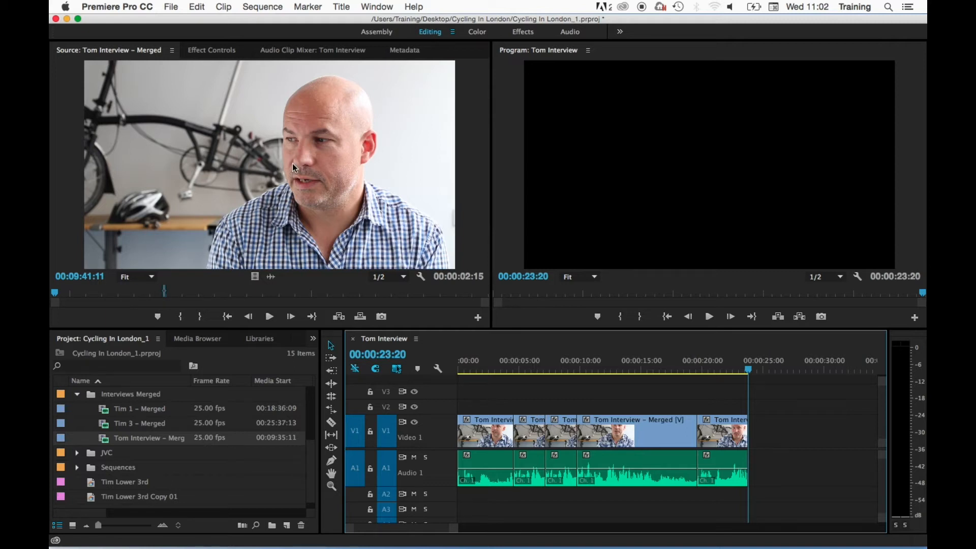
left_click_drag(292, 164, 623, 162)
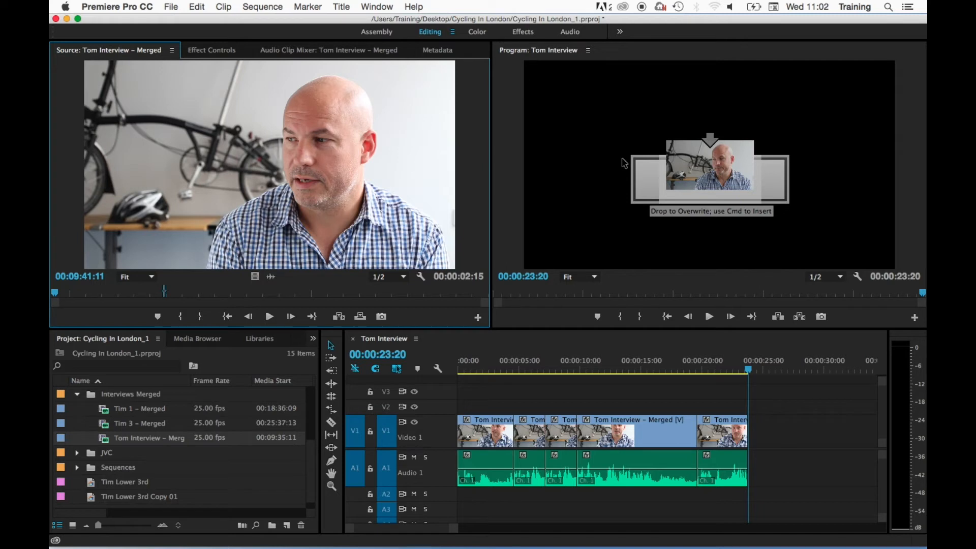
left_click_drag(622, 163, 623, 162)
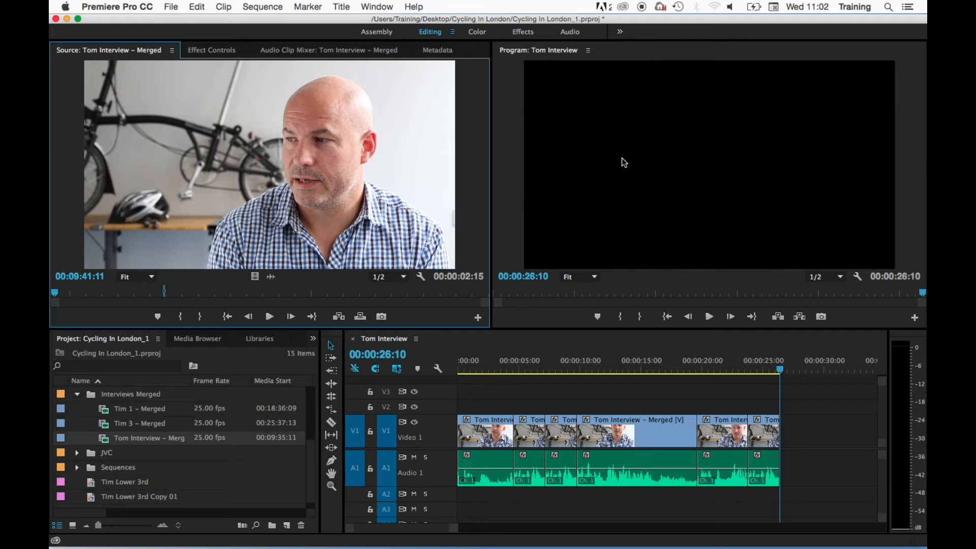
Move the playhead back to the edit point at 00:00:19:17 and insert the source clip there
left_click(646, 386)
key("Up")
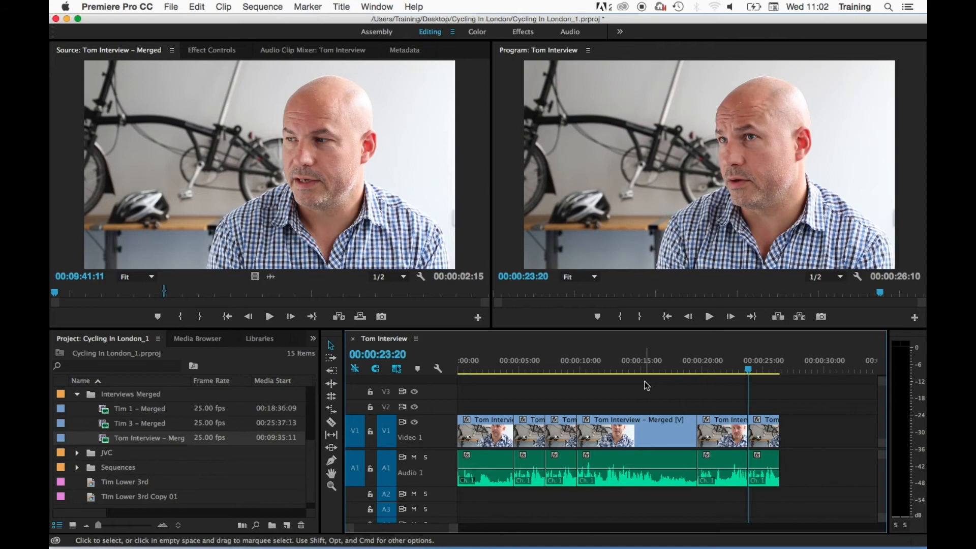
key("Up")
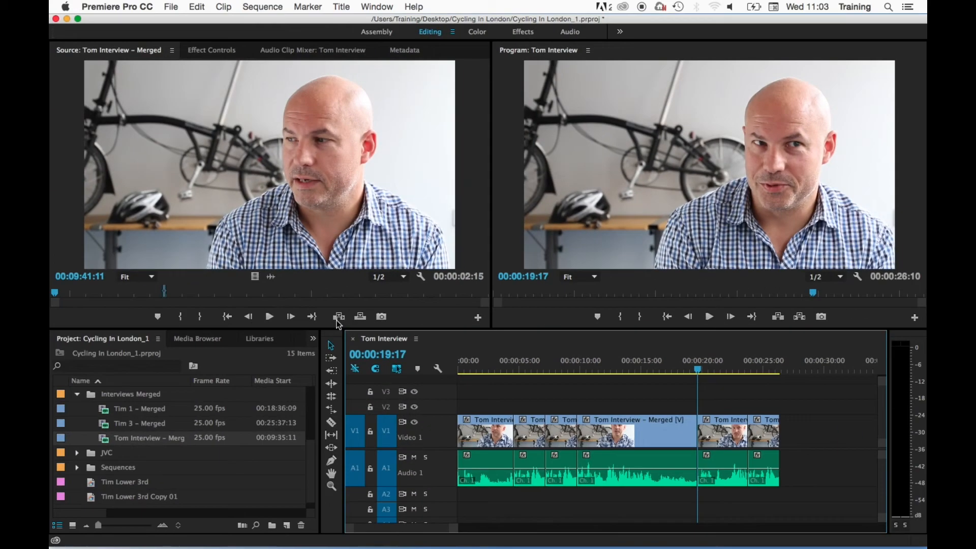
left_click(338, 317)
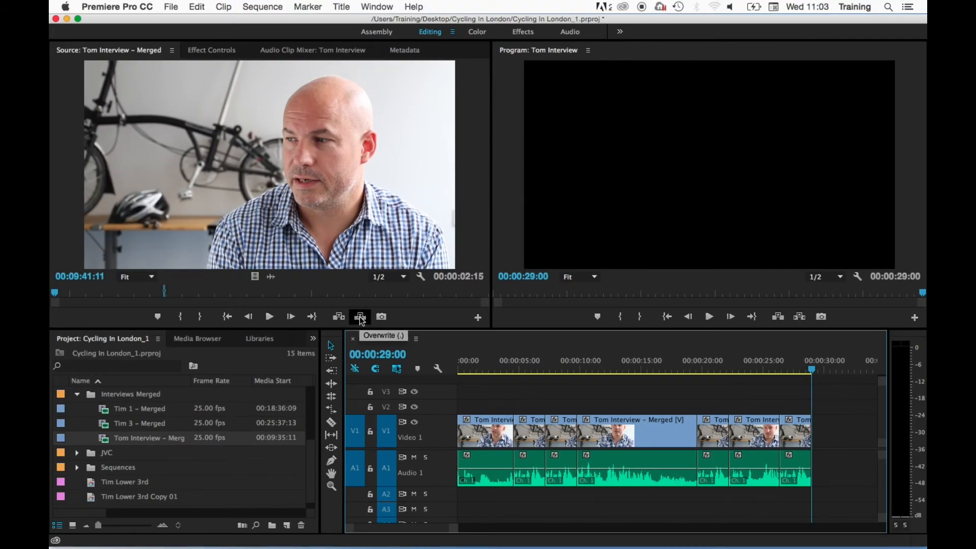
Add the source clip at the sequence end, 00:00:29:00, as an overwrite edit, and look up the Insert and Overwrite shortcuts
left_click(360, 317)
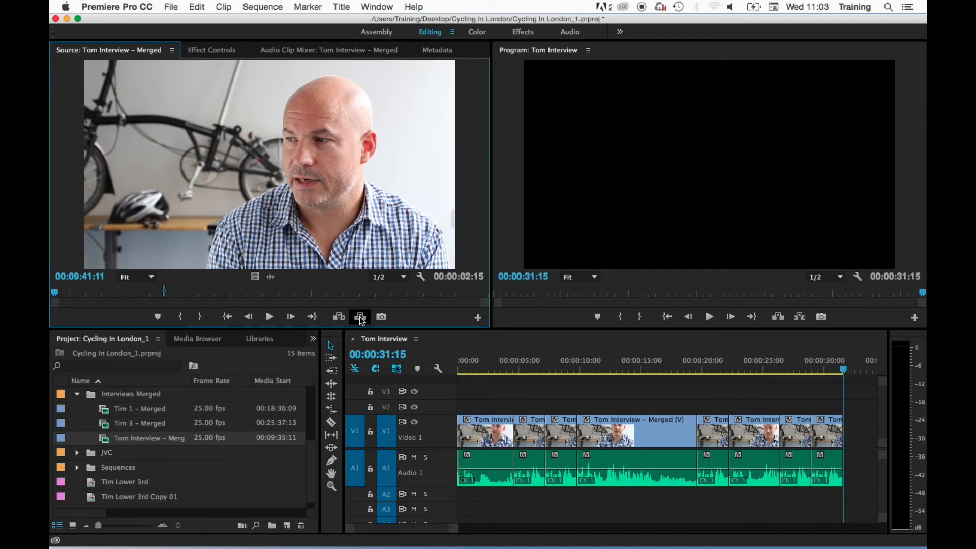
left_click(225, 7)
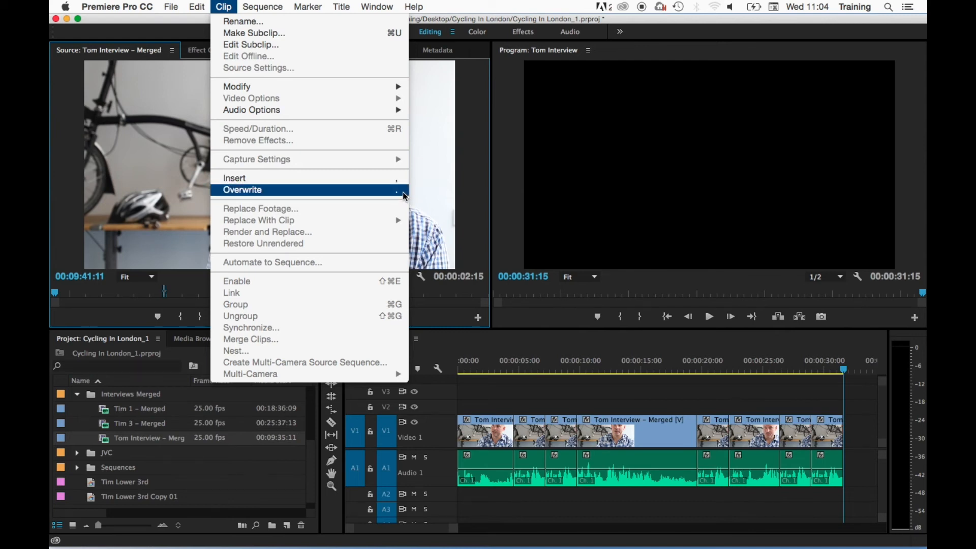
left_click(424, 305)
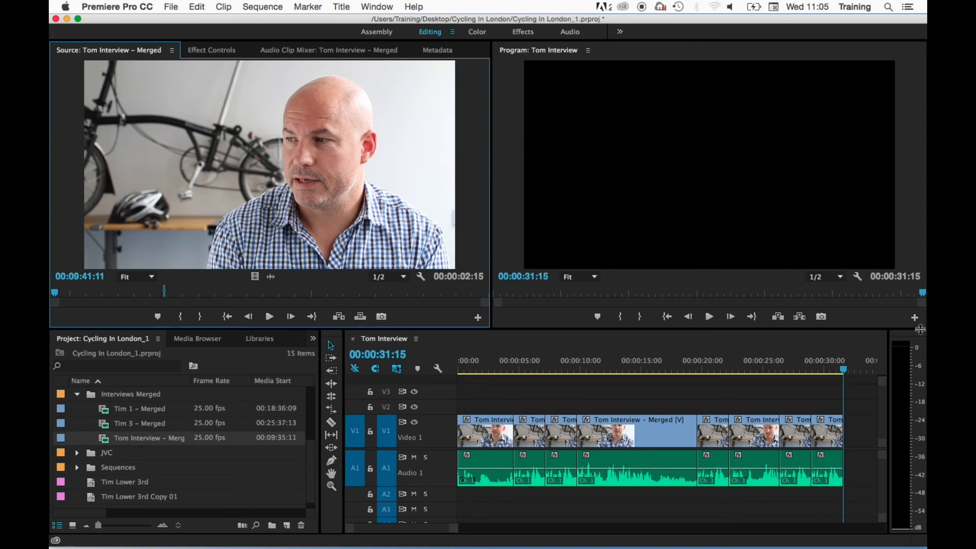
Return the playhead to the edit point at 00:00:19:17 and insert another copy of the source clip
left_click(773, 397)
key("Up")
key("Up")
key("Up")
key("Up")
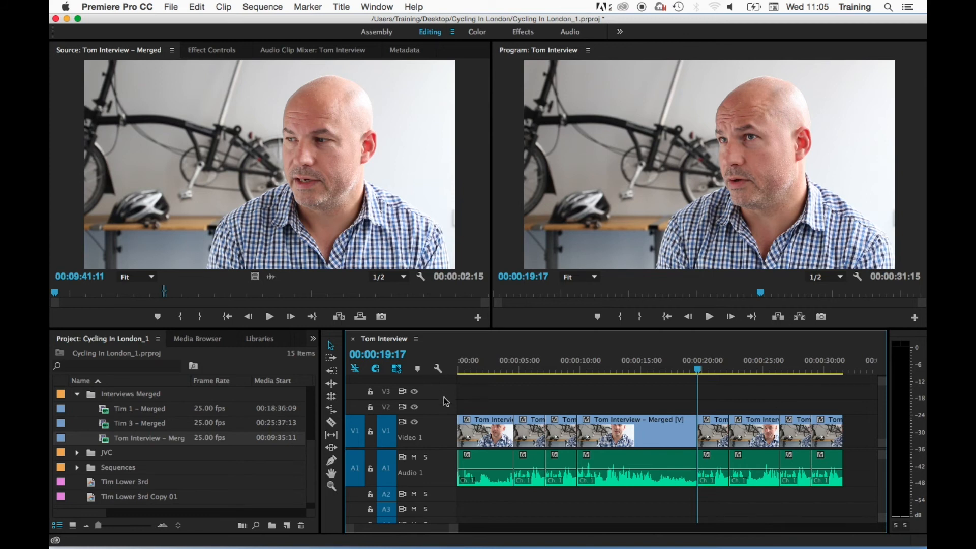
key("comma")
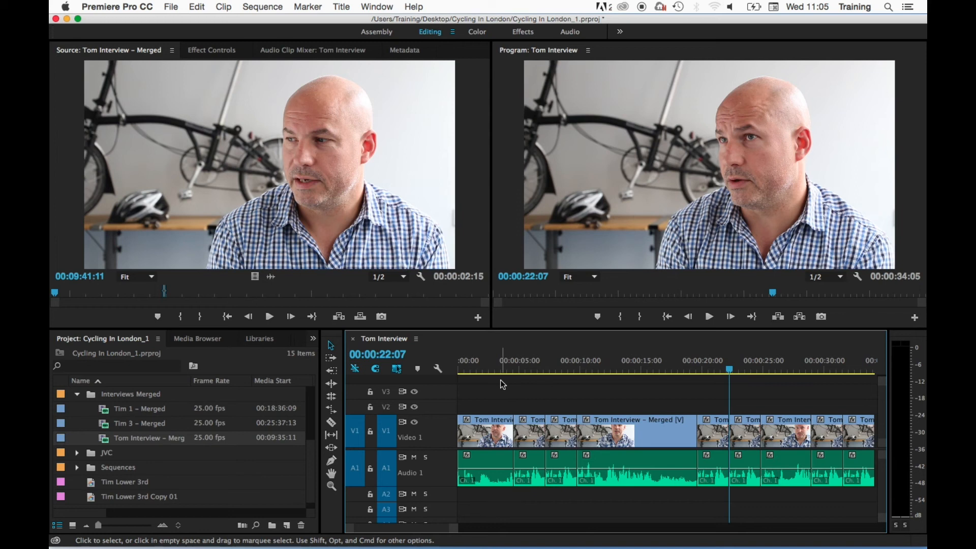
Advance the playhead to the sequence end at 00:00:34:05 and overwrite the source clip onto the timeline there
key("Down")
key("Down")
key("Down")
key("Down")
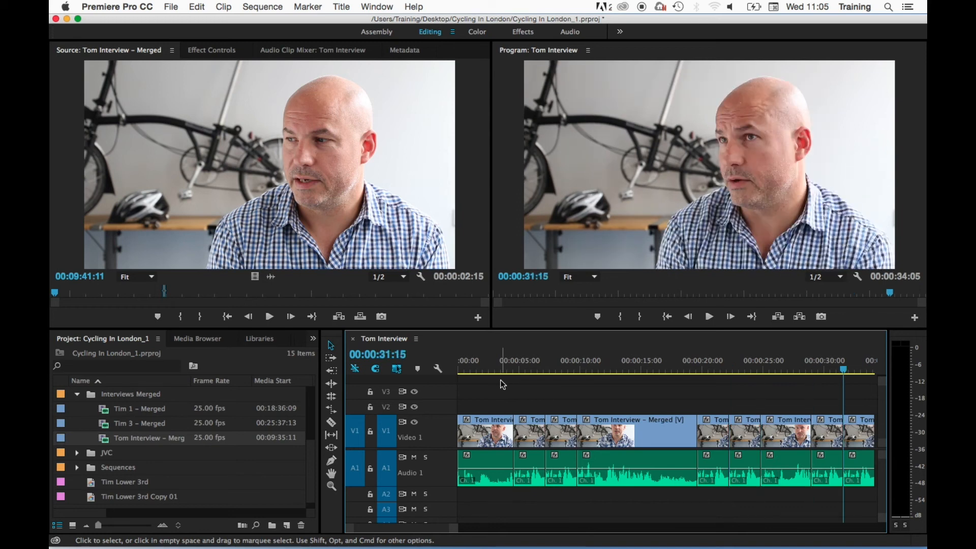
scroll(500, 380, "down", 2)
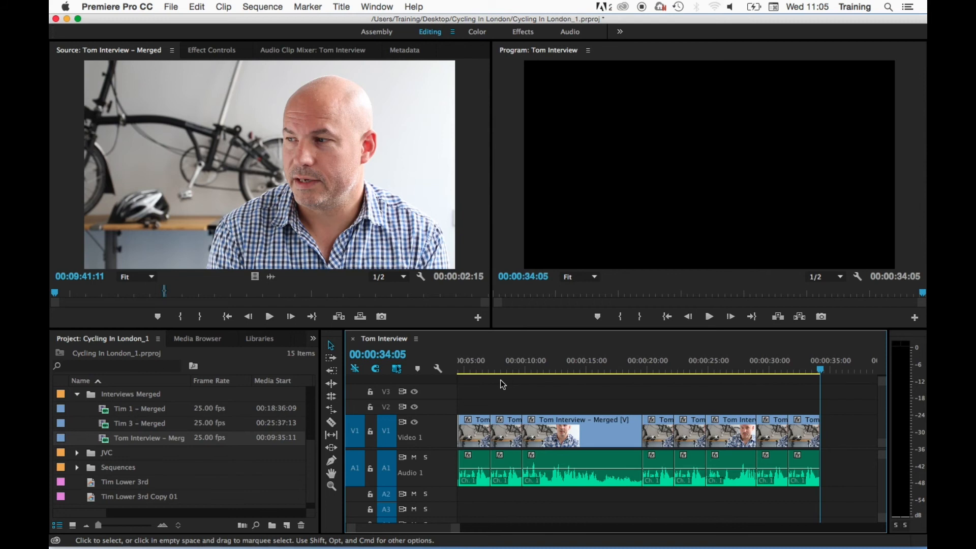
key("period")
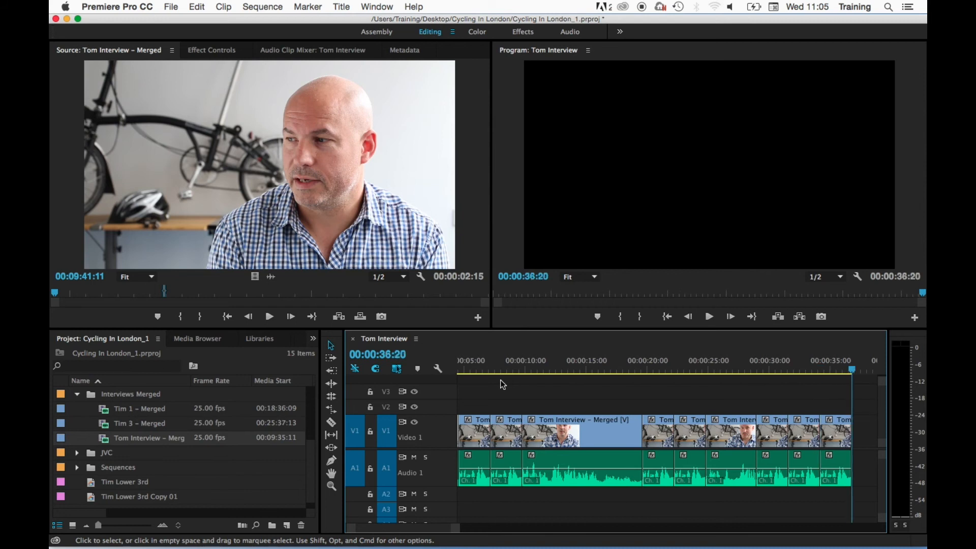